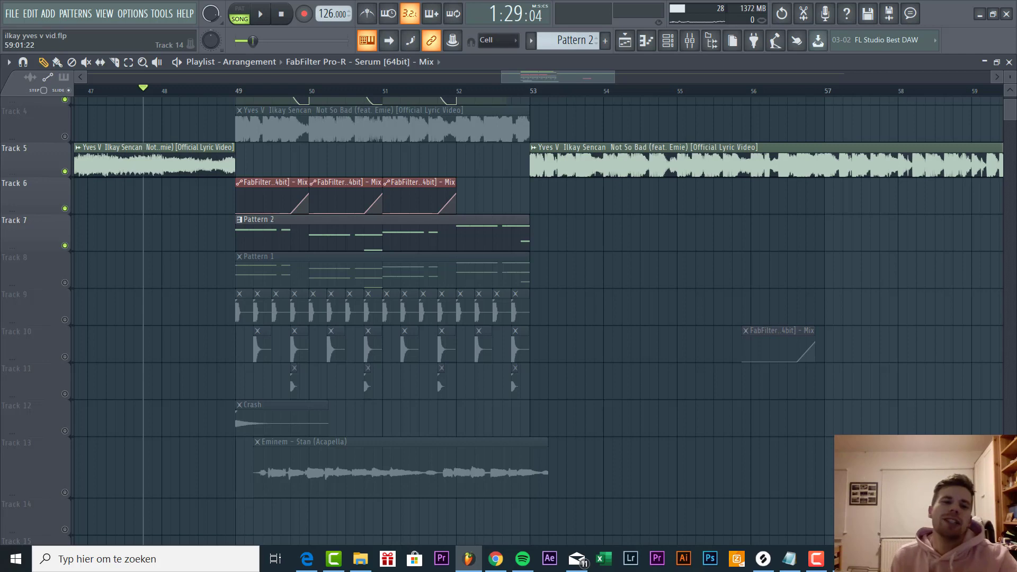
- Open the first Serum channel of Pattern 2 and reset the synth to its Init preset
{"action": "key", "text": "space"}
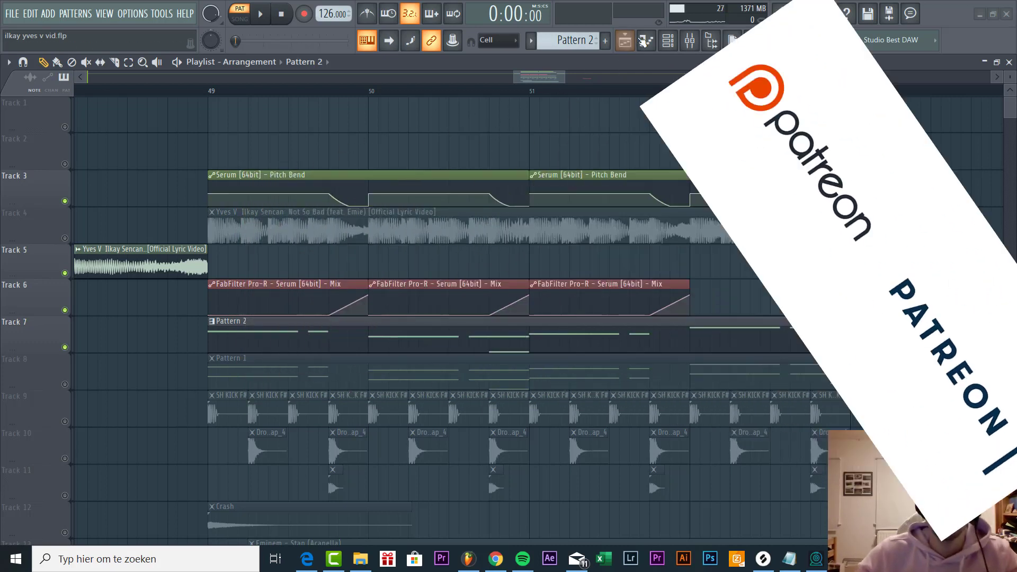
{"action": "left_click", "coordinate": [645, 41]}
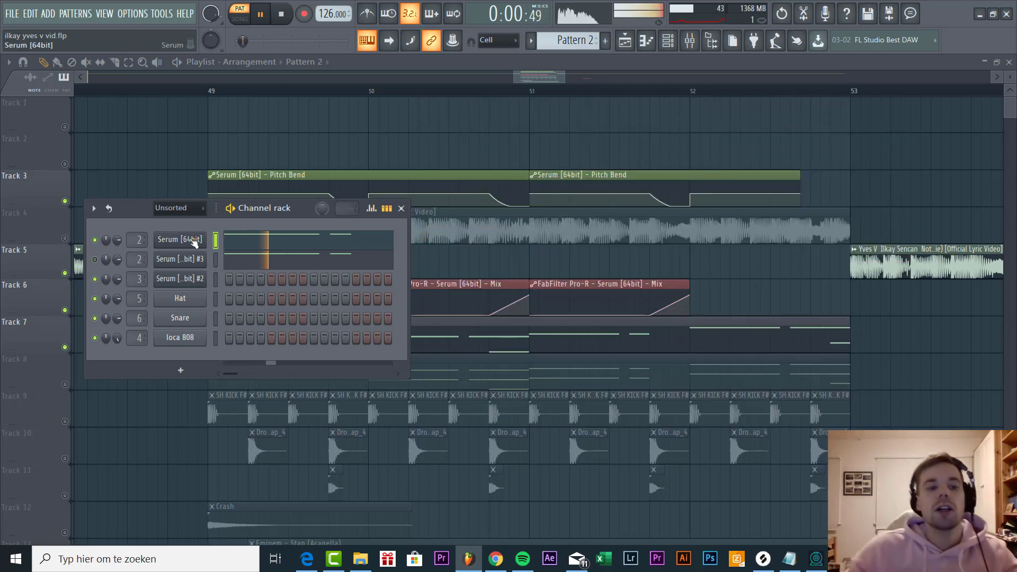
{"action": "left_click", "coordinate": [189, 238]}
{"action": "left_click_drag", "start_coordinate": [418, 75], "coordinate": [414, 126]}
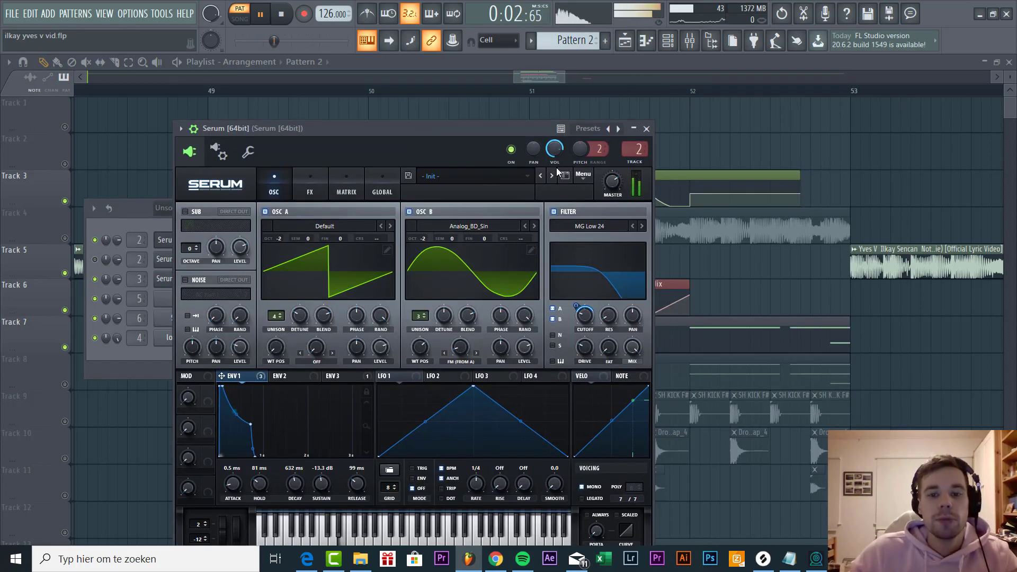
{"action": "left_click", "coordinate": [582, 175]}
{"action": "left_click", "coordinate": [613, 199]}
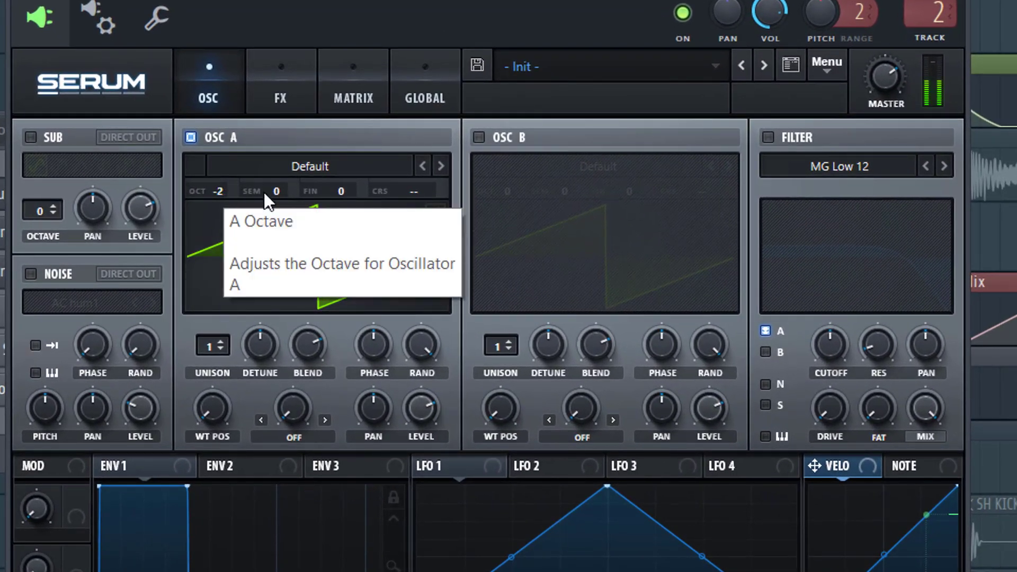
- Set both oscillators to octave -2, with 4 unison voices on A and the Analog_BD_Sin wavetable with 3 unison voices on B
{"action": "left_click_drag", "start_coordinate": [262, 354], "coordinate": [247, 377]}
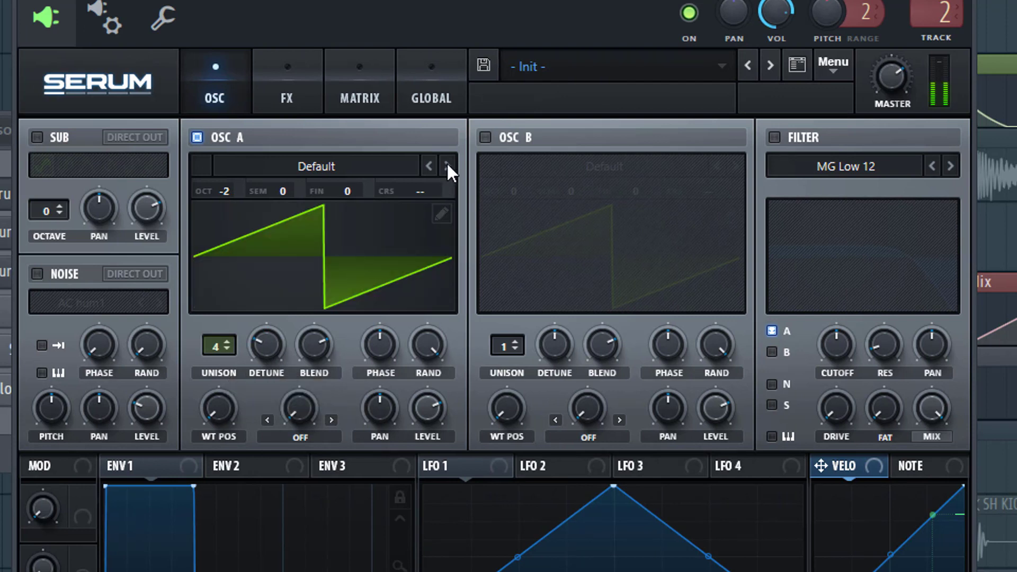
{"action": "left_click", "coordinate": [485, 137]}
{"action": "left_click", "coordinate": [736, 158]}
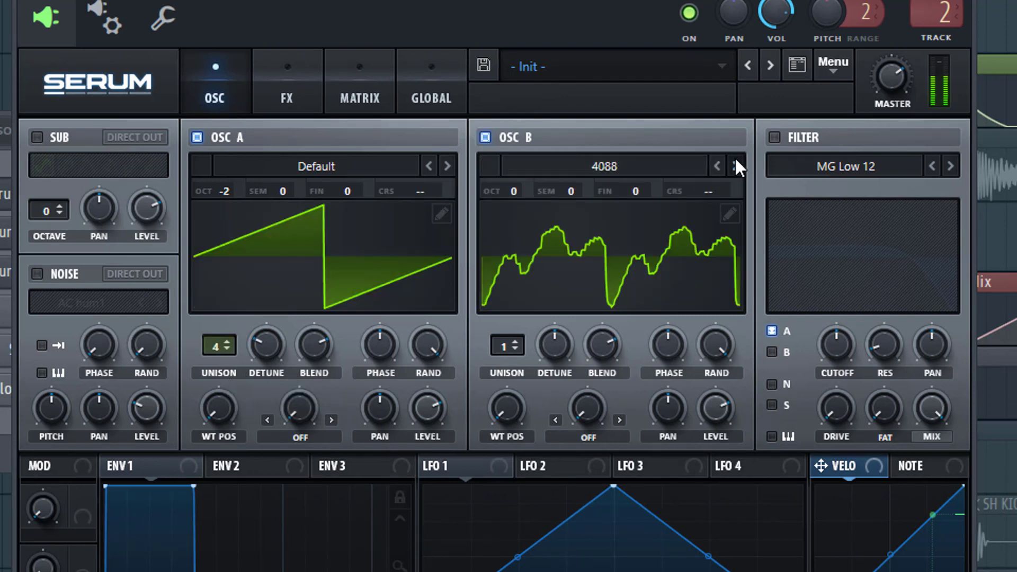
{"action": "left_click", "coordinate": [735, 158]}
{"action": "left_click", "coordinate": [735, 158]}
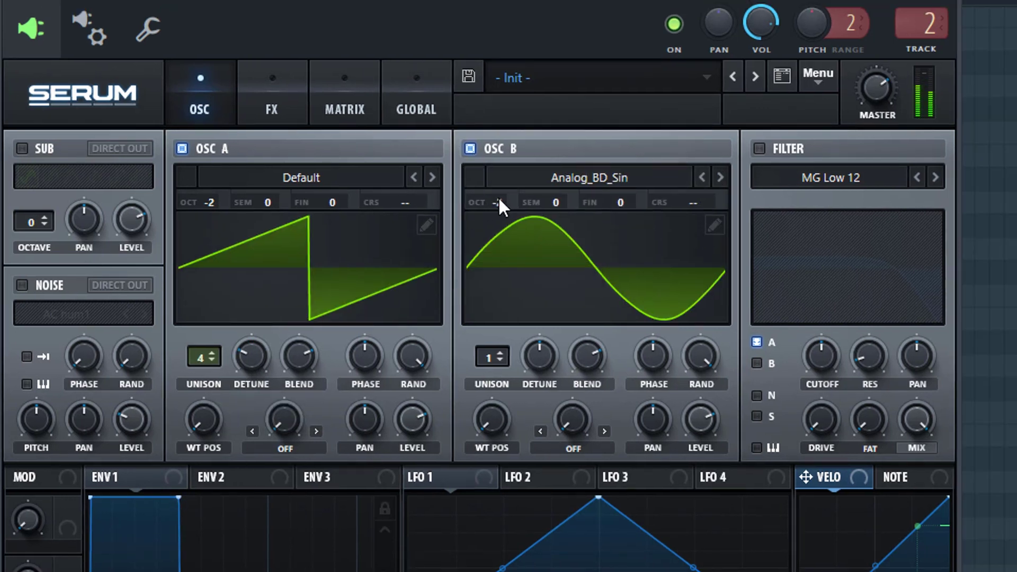
{"action": "left_click_drag", "start_coordinate": [488, 358], "coordinate": [488, 327]}
{"action": "left_click_drag", "start_coordinate": [488, 418], "coordinate": [495, 270]}
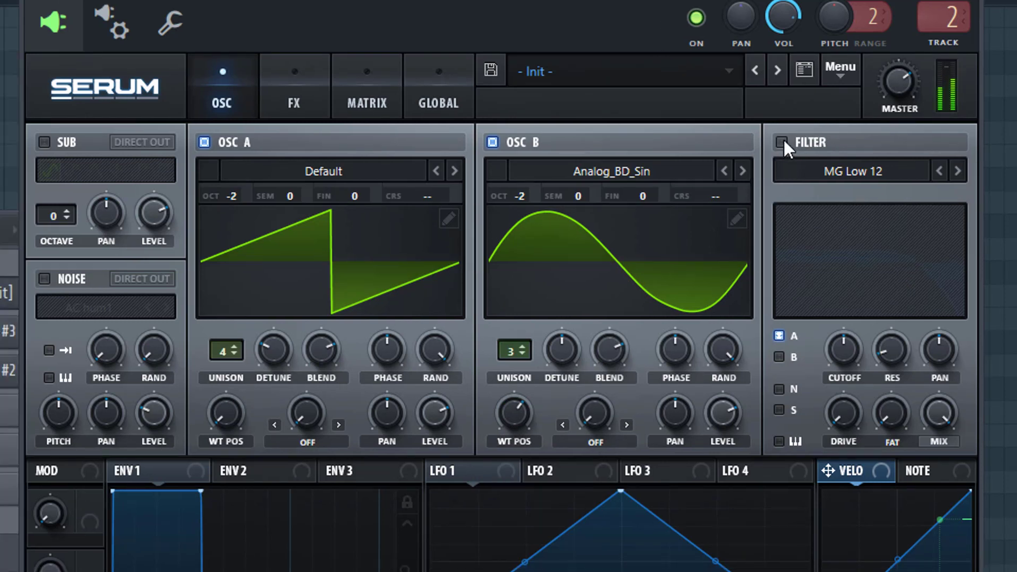
- Enable an MG Low 24 filter on oscillators A and B, lowering its cutoff and adding some drive
{"action": "left_click", "coordinate": [759, 148]}
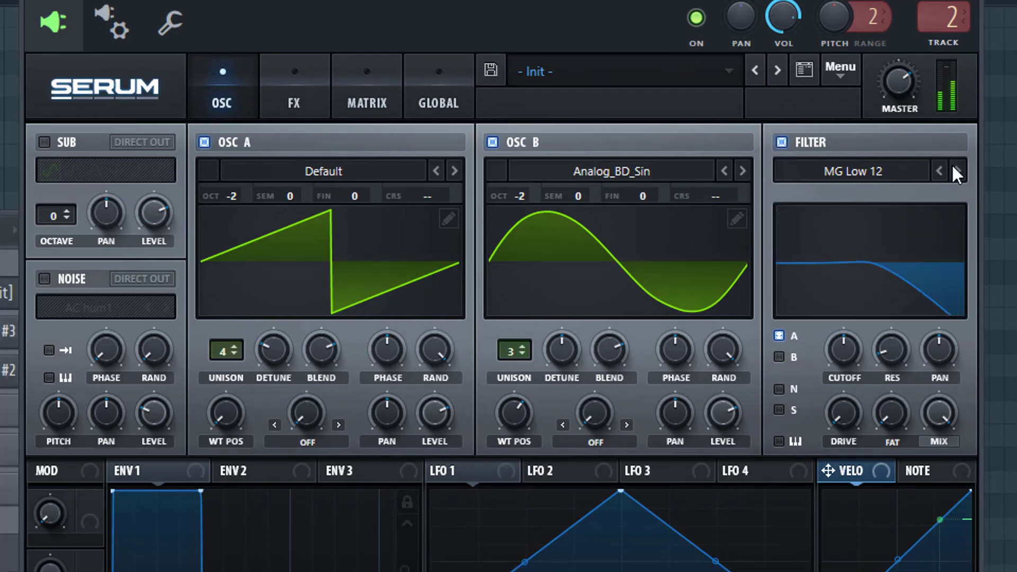
{"action": "left_click", "coordinate": [934, 176]}
{"action": "left_click", "coordinate": [789, 357]}
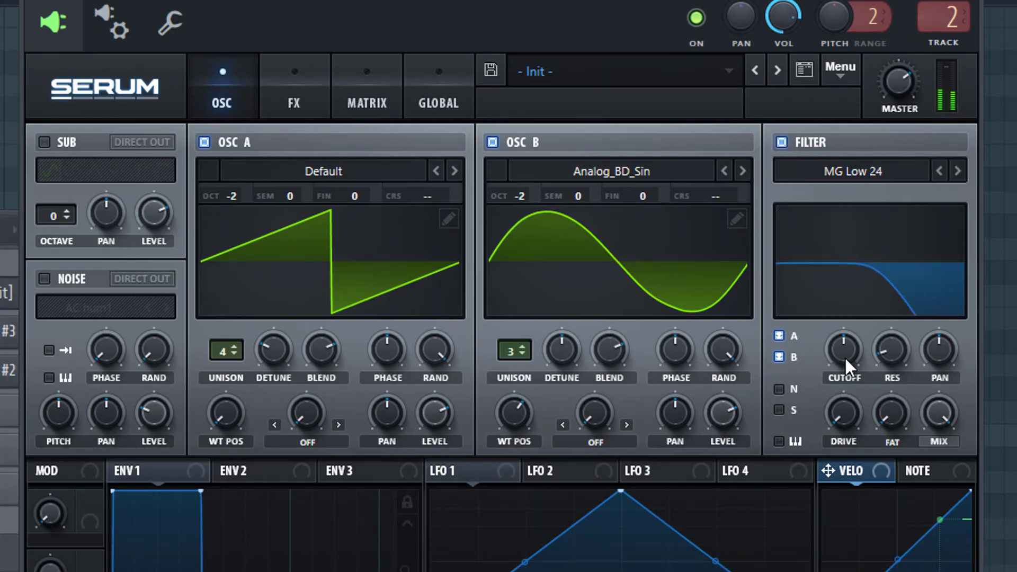
{"action": "left_click_drag", "start_coordinate": [844, 356], "coordinate": [813, 375]}
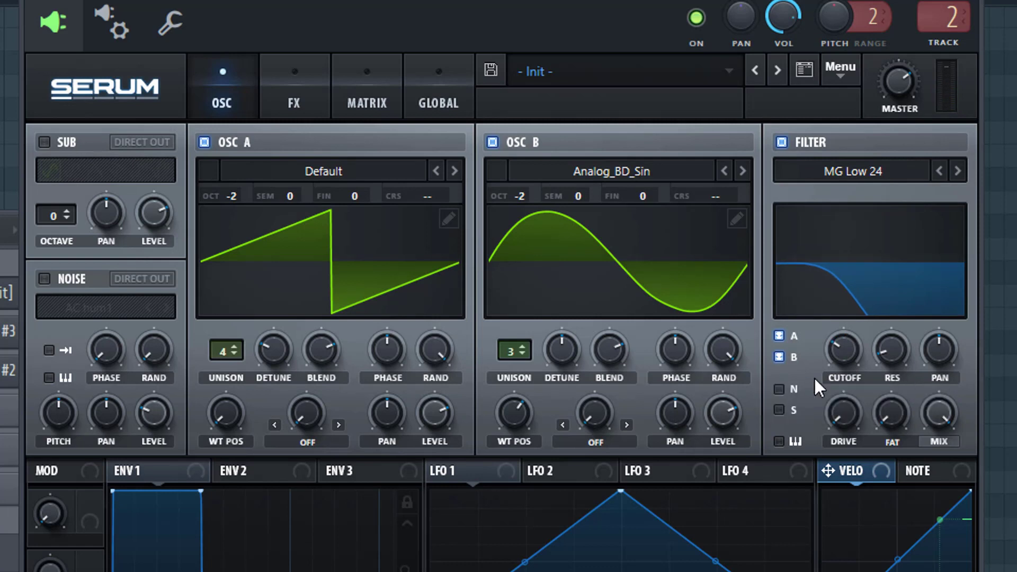
{"action": "left_click_drag", "start_coordinate": [856, 423], "coordinate": [842, 338]}
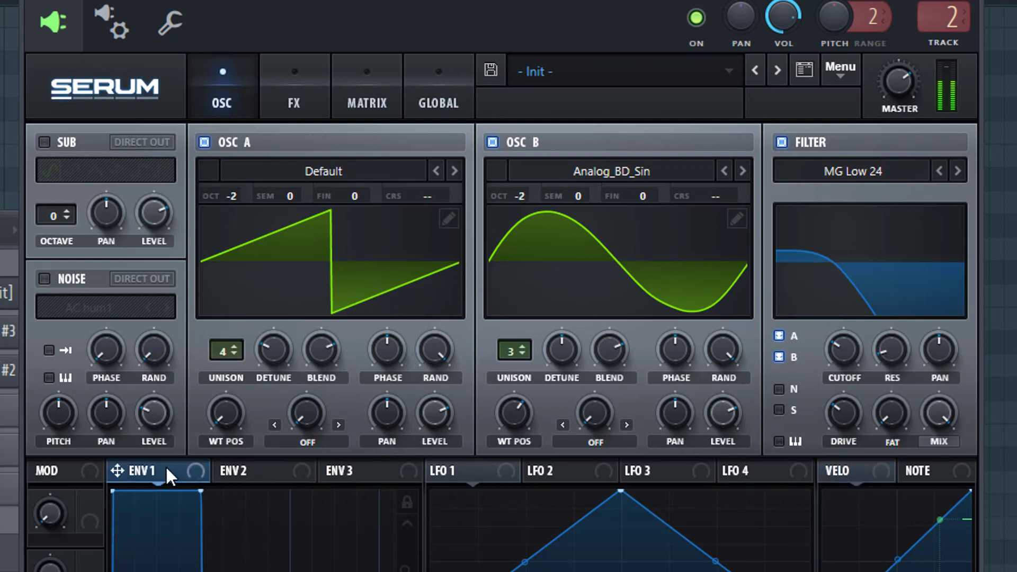
- Modulate the filter cutoff with Envelope 1 by 42 and shape the envelope to 87 ms hold, 632 ms decay, -11.7 dB sustain, 99 ms release
{"action": "left_click_drag", "start_coordinate": [885, 357], "coordinate": [803, 360]}
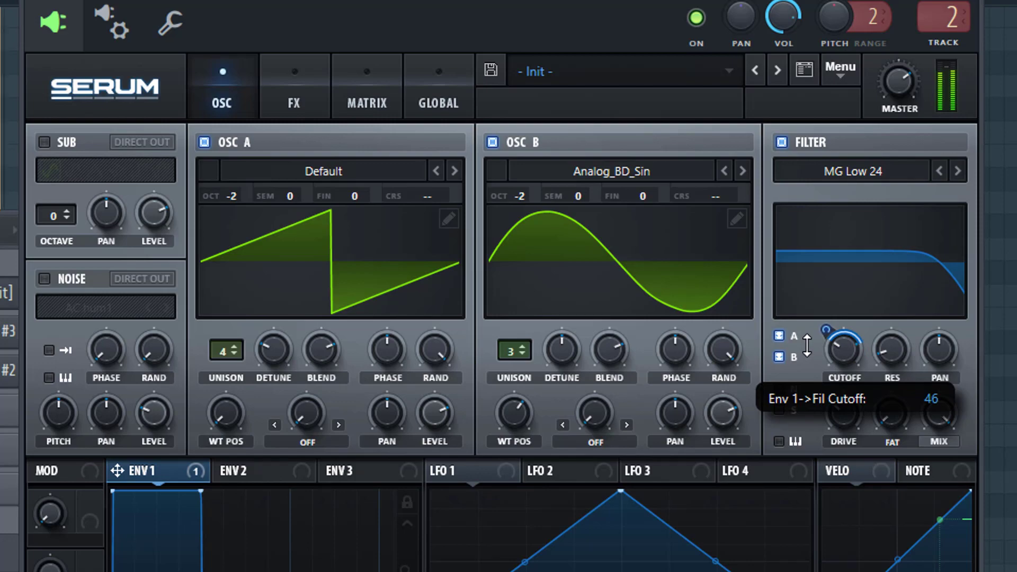
{"action": "left_click_drag", "start_coordinate": [804, 348], "coordinate": [803, 345]}
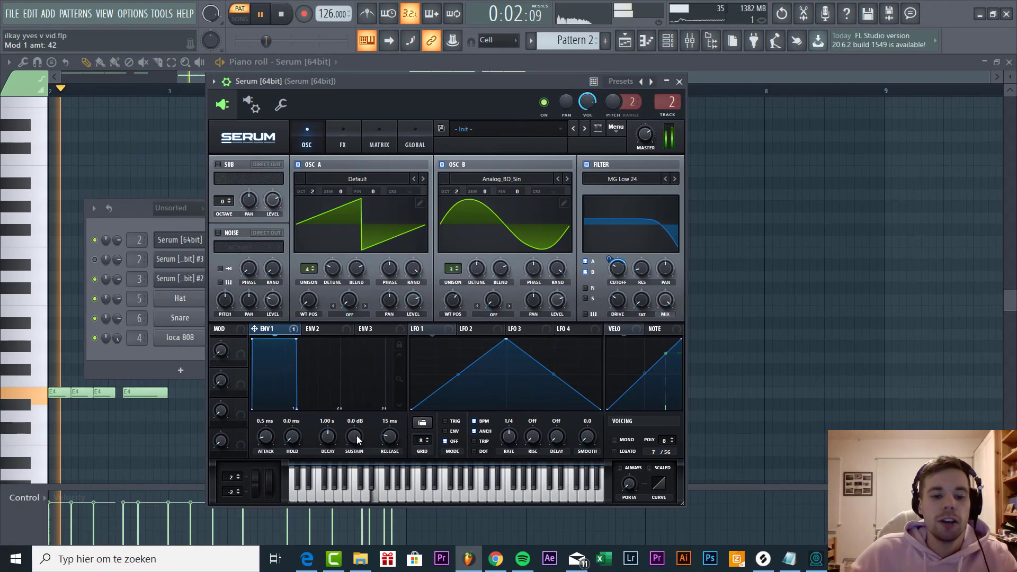
{"action": "left_click_drag", "start_coordinate": [351, 455], "coordinate": [333, 473]}
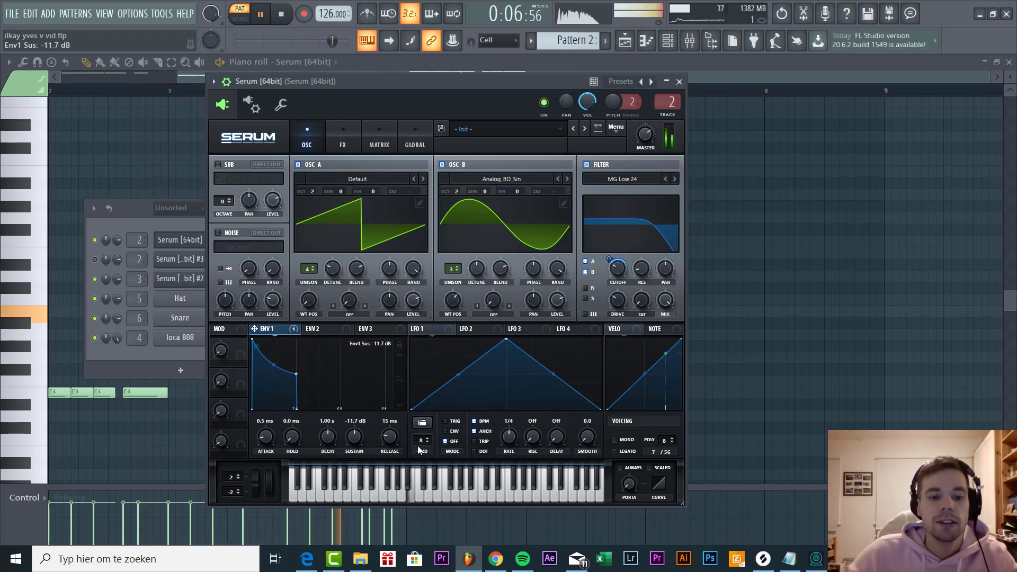
{"action": "left_click_drag", "start_coordinate": [391, 441], "coordinate": [292, 432]}
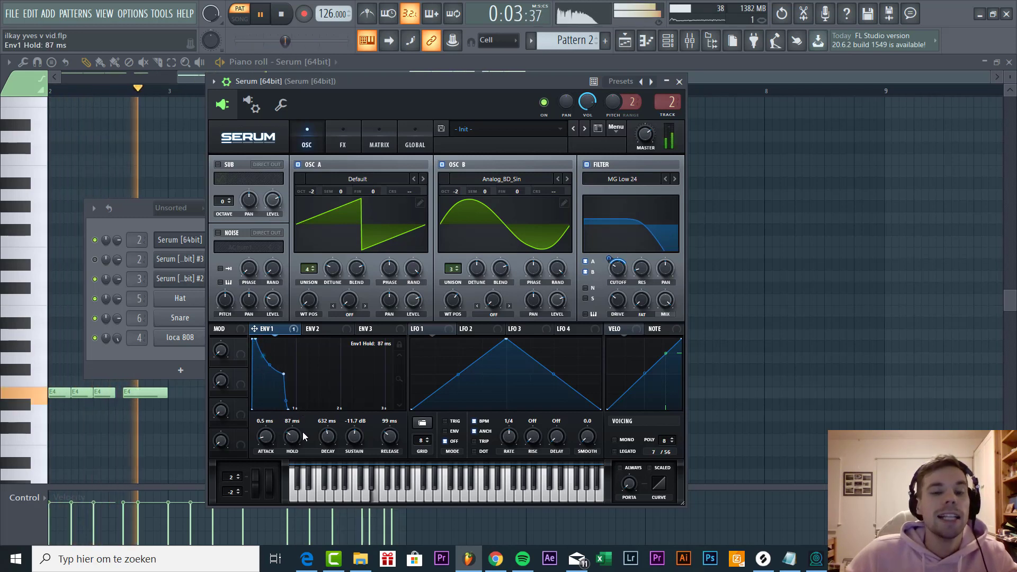
- Enable Hyper/Dimension and a Tube Distortion, modulating the distortion drive with Envelope 1 and lowering the distortion mix to about 67%
{"action": "left_click", "coordinate": [343, 139]}
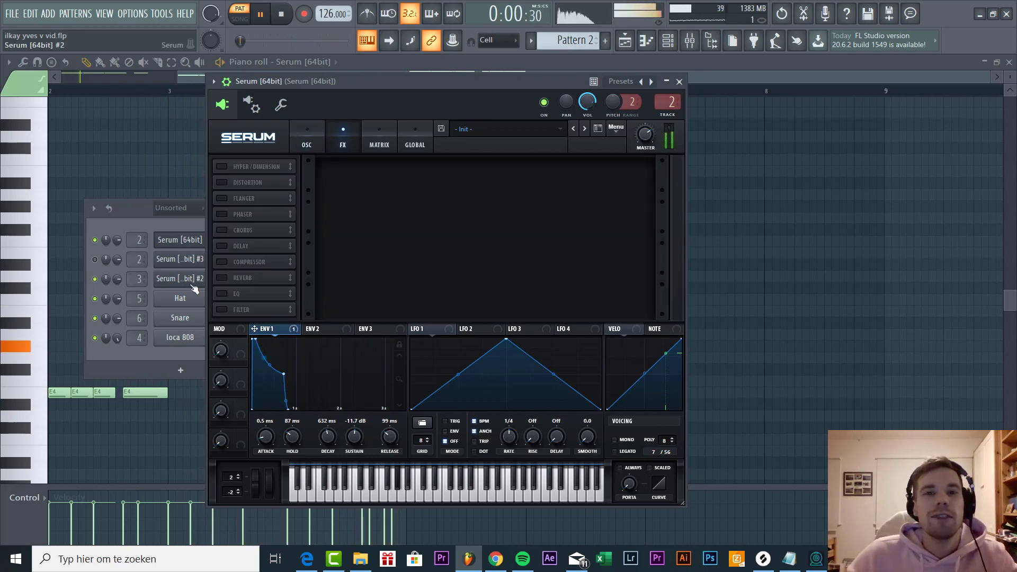
{"action": "left_click", "coordinate": [224, 166]}
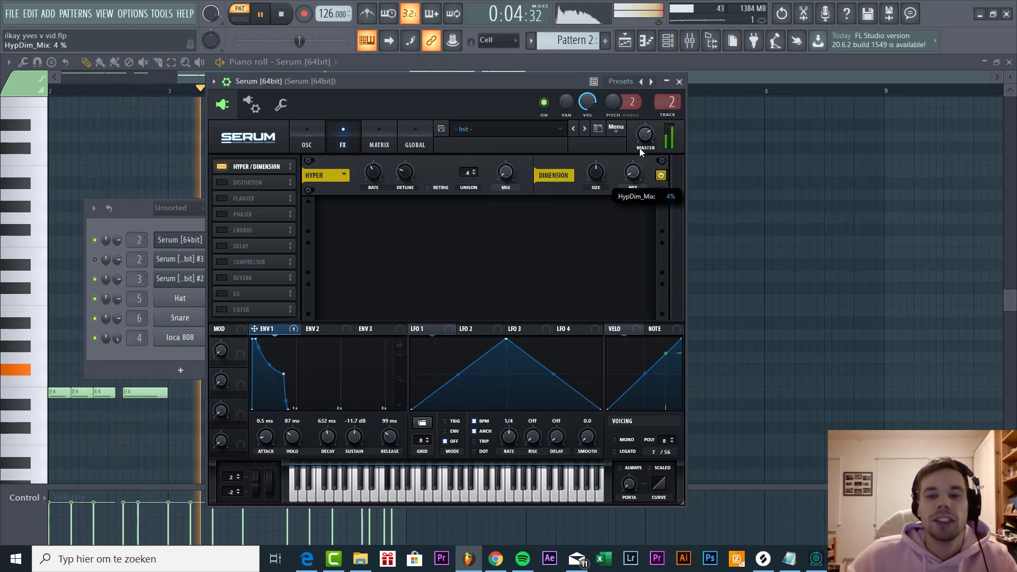
{"action": "left_click", "coordinate": [222, 182]}
{"action": "left_click_drag", "start_coordinate": [254, 328], "coordinate": [558, 214]}
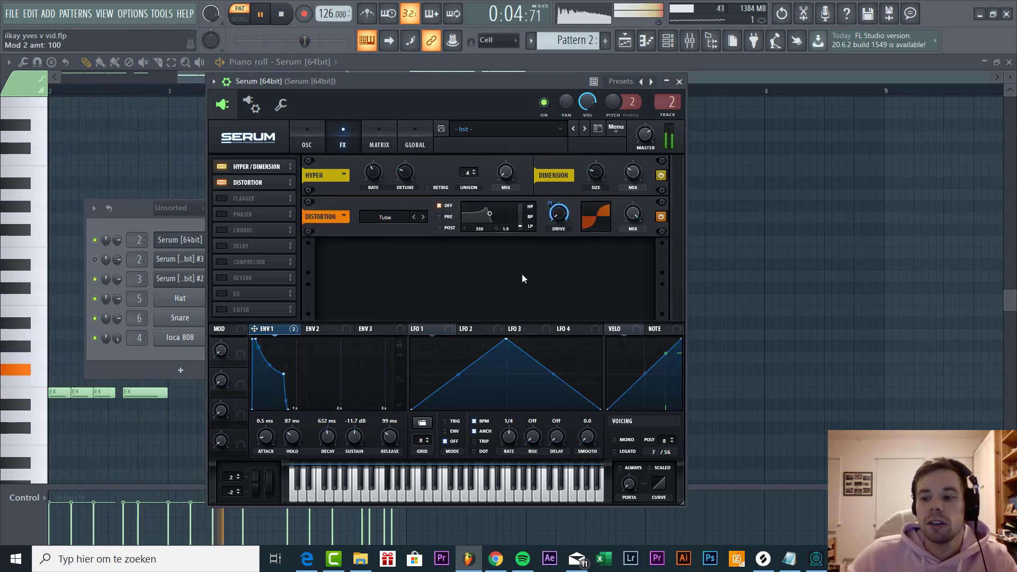
{"action": "left_click_drag", "start_coordinate": [549, 204], "coordinate": [548, 207]}
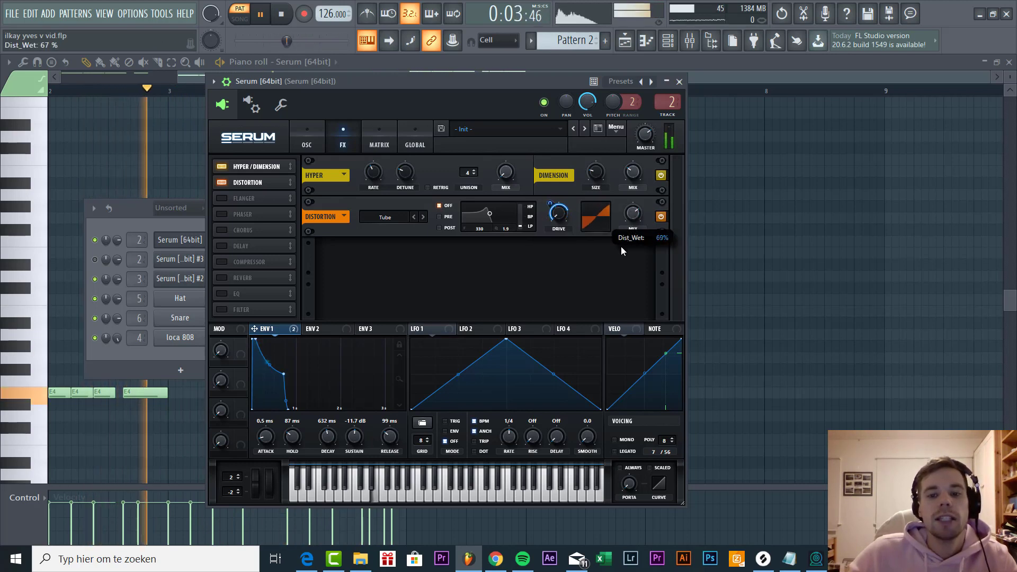
- Add a multiband Compressor directly after the distortion and set its gain to about 6.2 dB
{"action": "left_click", "coordinate": [222, 262]}
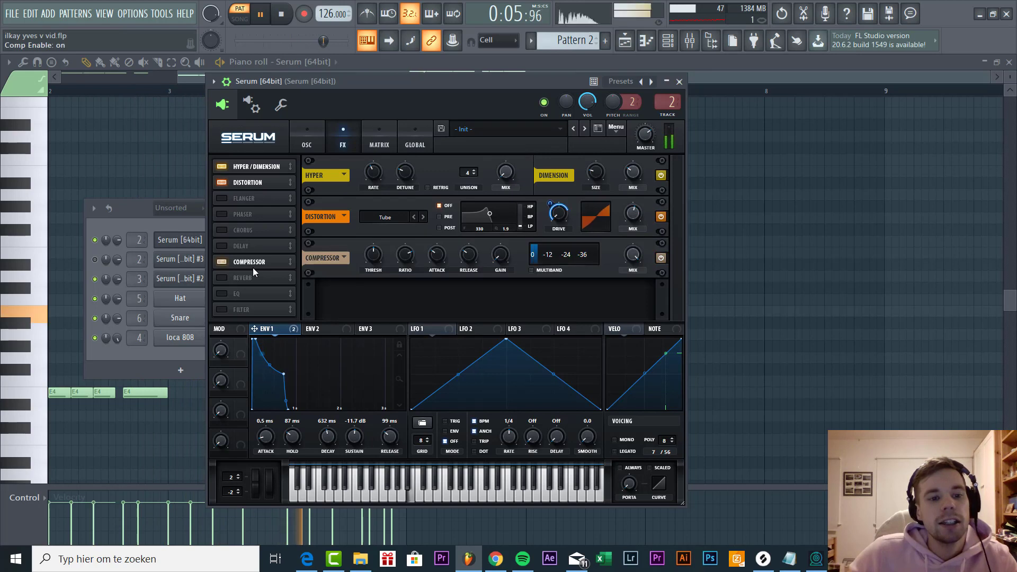
{"action": "left_click", "coordinate": [533, 272]}
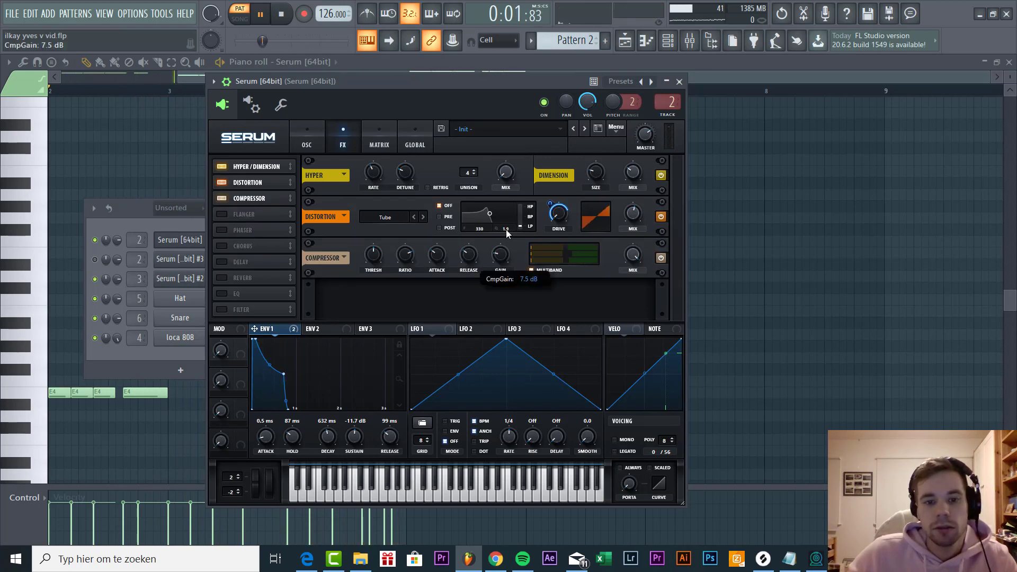
{"action": "left_click_drag", "start_coordinate": [506, 229], "coordinate": [504, 230]}
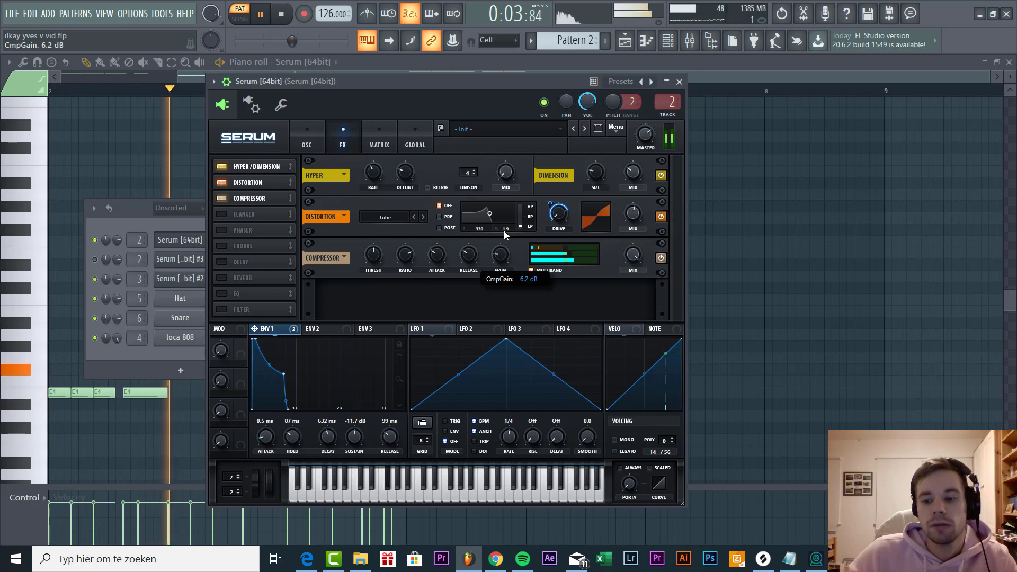
- Add an MG Low 24 effect filter after the compressor, with low cutoff modulated by Envelope 1 at 41 and some drive
{"action": "left_click", "coordinate": [221, 309]}
{"action": "left_click_drag", "start_coordinate": [256, 221], "coordinate": [261, 210]}
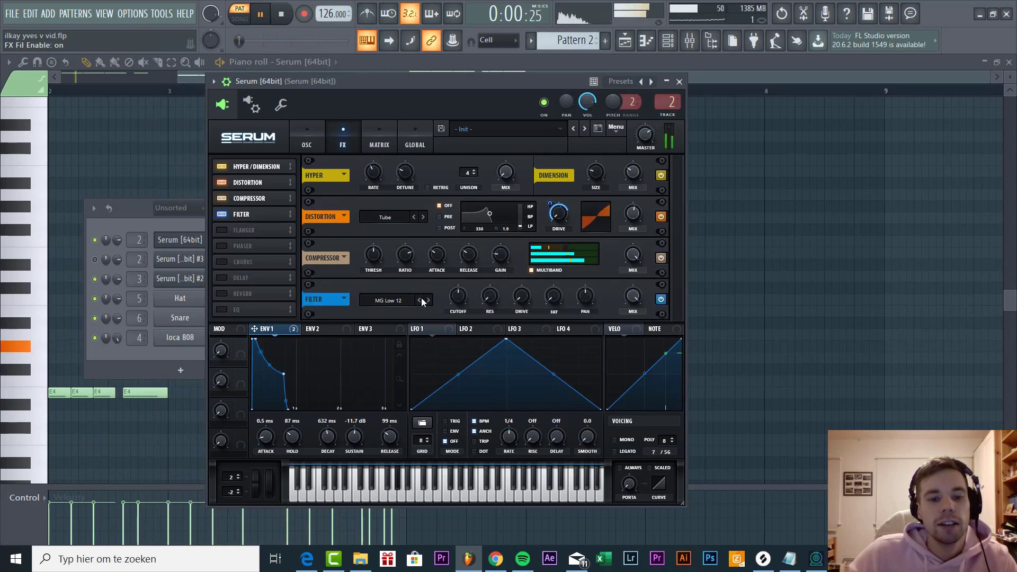
{"action": "mouse_move", "coordinate": [450, 306]}
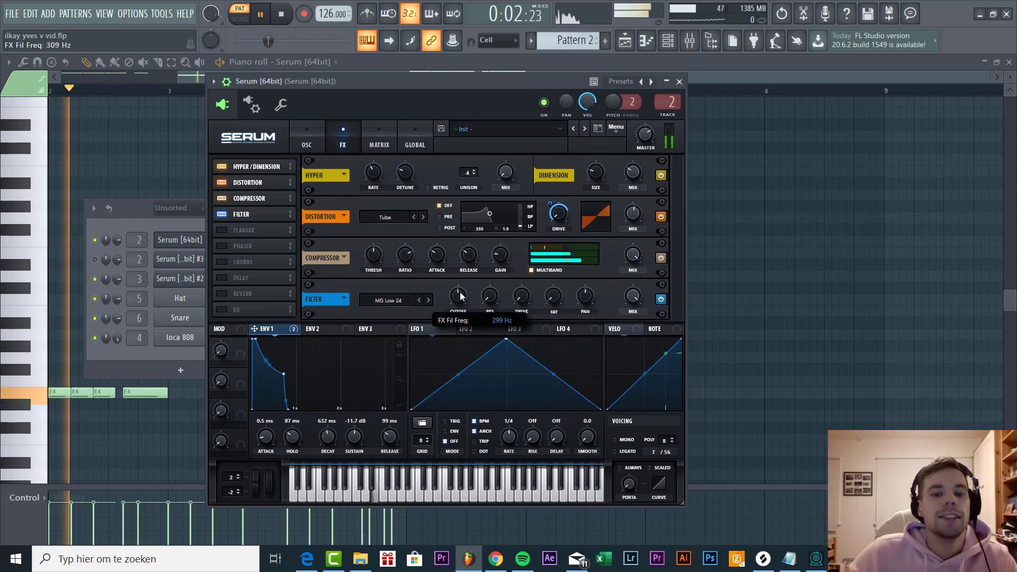
{"action": "mouse_move", "coordinate": [450, 306]}
{"action": "left_mouse_down"}
{"action": "mouse_move", "coordinate": [465, 315]}
{"action": "mouse_move", "coordinate": [448, 298]}
{"action": "left_mouse_up"}
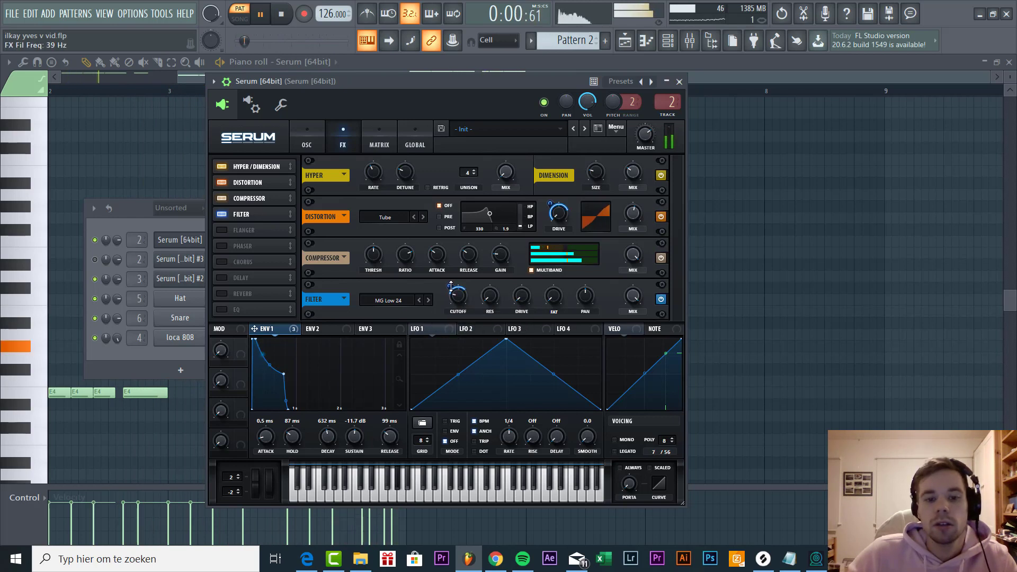
{"action": "mouse_move", "coordinate": [451, 286]}
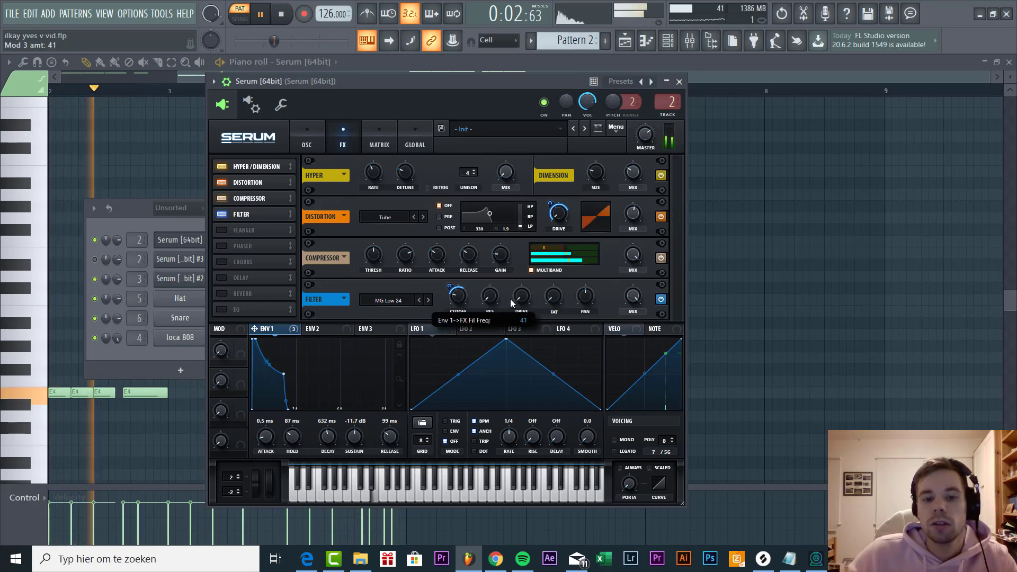
{"action": "mouse_move", "coordinate": [527, 279]}
{"action": "left_click_drag", "start_coordinate": [527, 277], "coordinate": [531, 272]}
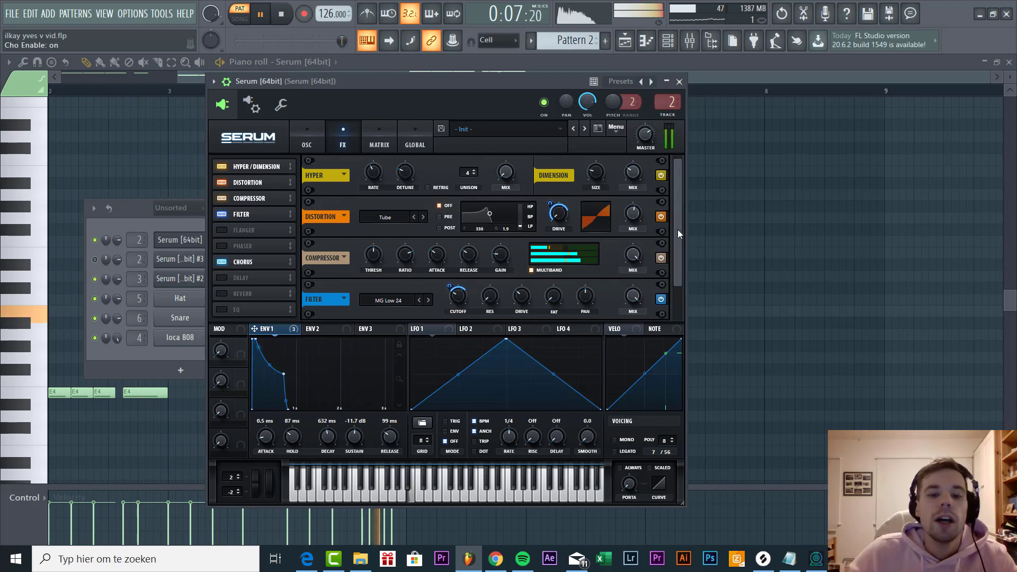
- Set up the Chorus effect after the filter with a lower mix and a raised LPF
{"action": "scroll", "coordinate": [676, 233], "scroll_direction": "down", "scroll_amount": 1}
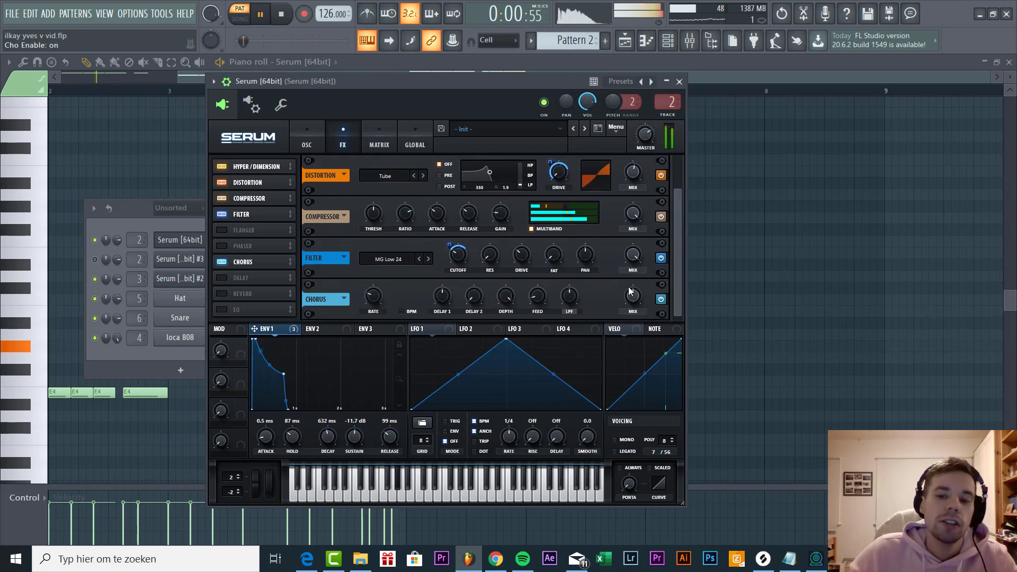
{"action": "left_click_drag", "start_coordinate": [572, 299], "coordinate": [576, 275]}
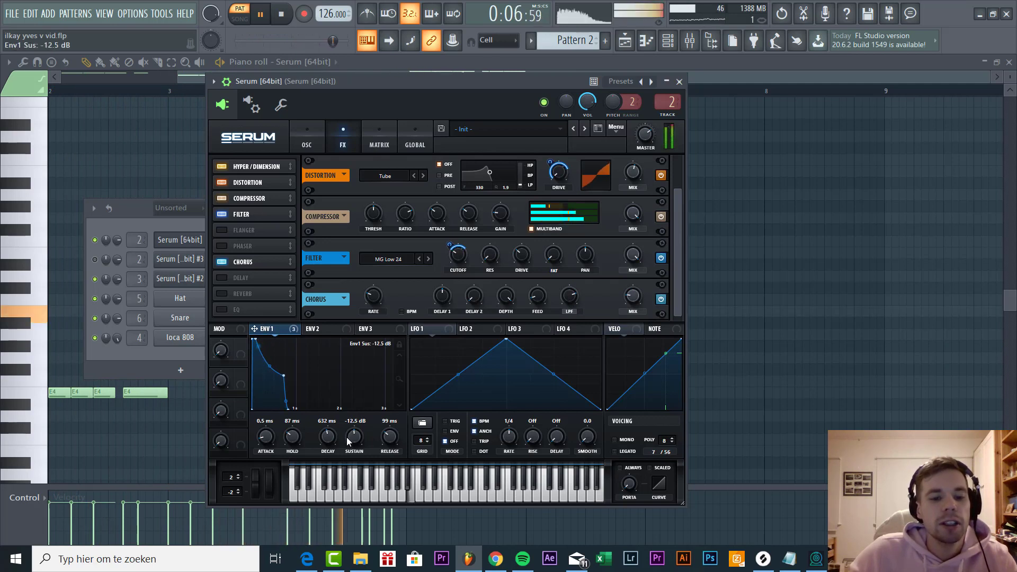
- Tighten Envelope 1 to 60 ms hold, 573 ms decay and -13.8 dB sustain, and fine-tune its modulation of the oscillator filter cutoff
{"action": "left_click_drag", "start_coordinate": [348, 440], "coordinate": [293, 432]}
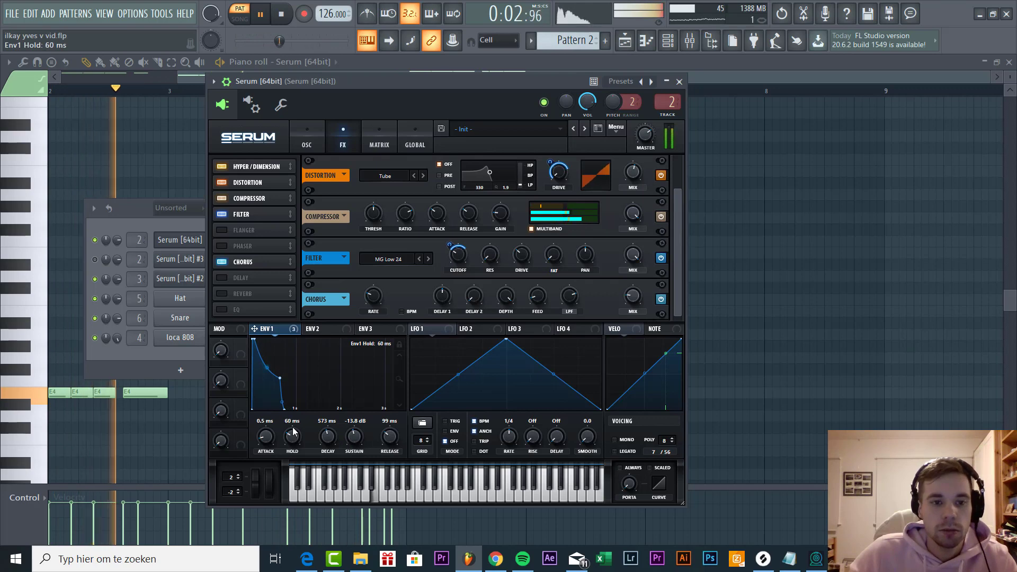
{"action": "left_click", "coordinate": [306, 138]}
{"action": "left_click_drag", "start_coordinate": [612, 279], "coordinate": [608, 261]}
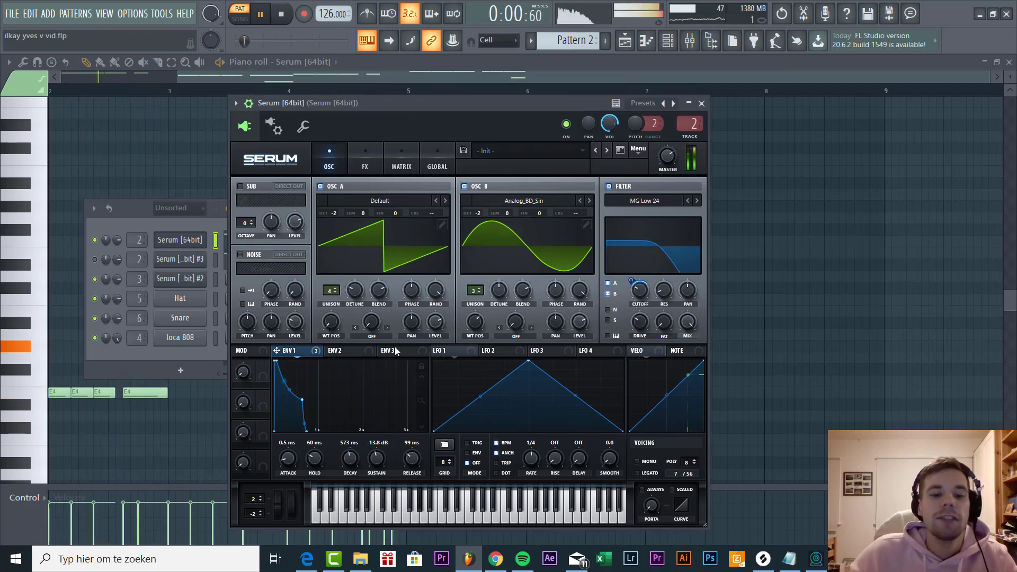
- Set Envelope 3 to 0% sustain with a decay of about 31 ms
{"action": "left_click", "coordinate": [394, 351]}
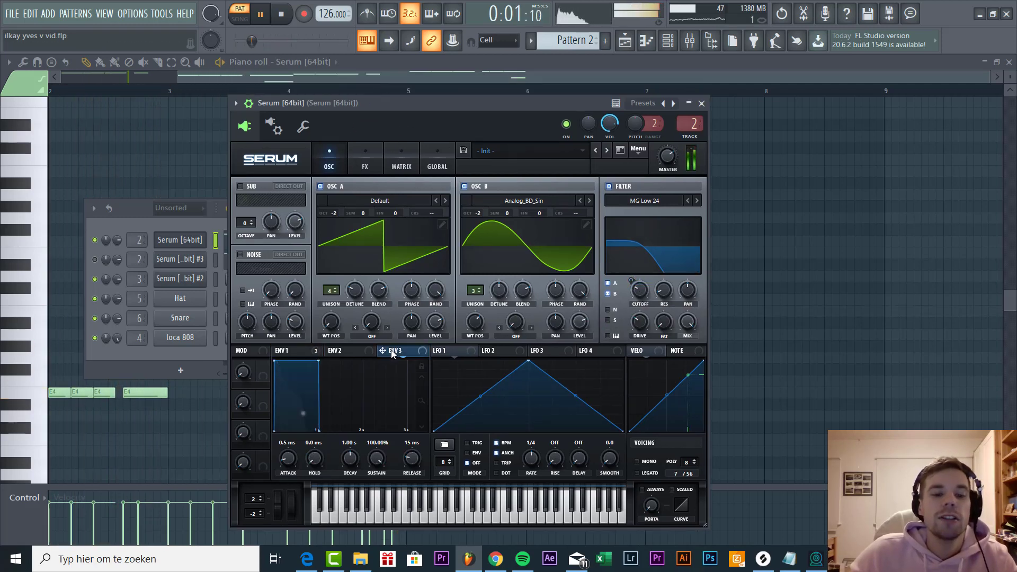
{"action": "left_click_drag", "start_coordinate": [318, 361], "coordinate": [277, 430]}
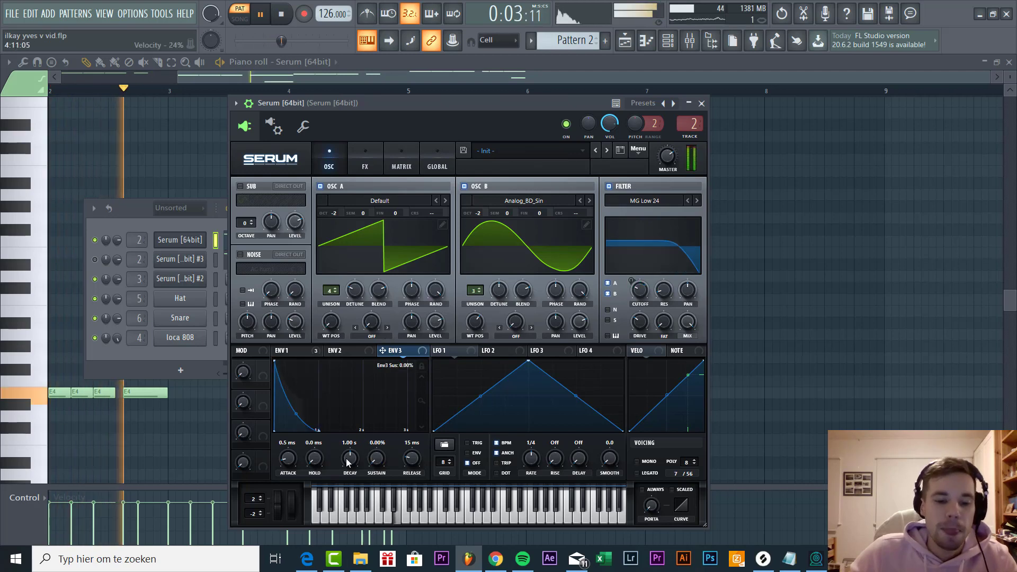
{"action": "left_click_drag", "start_coordinate": [338, 476], "coordinate": [336, 479]}
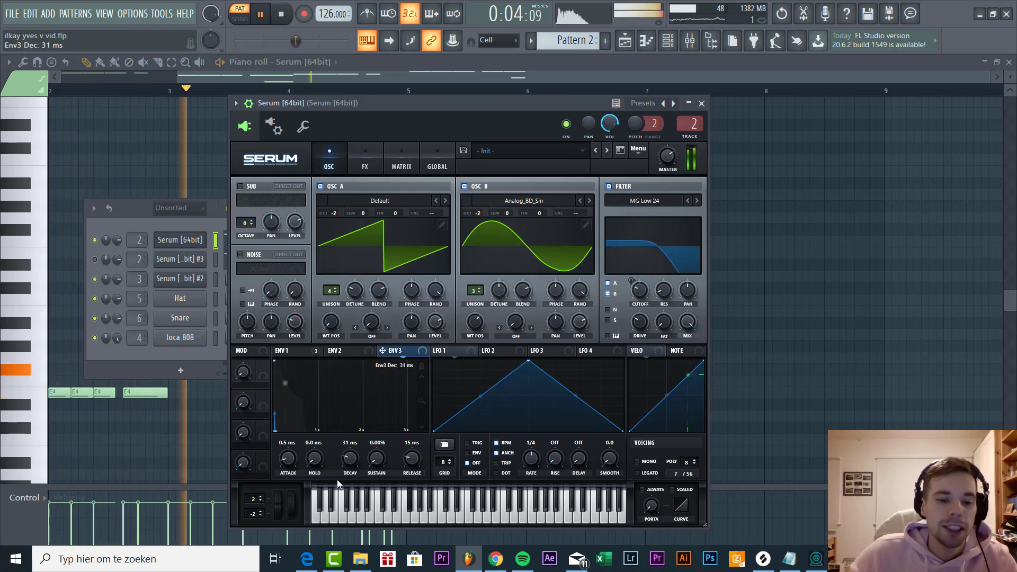
- Route Envelope 3 to master tuning in the modulation matrix with an amount of 24, and set its decay to 56 ms
{"action": "left_click", "coordinate": [389, 164]}
{"action": "left_click", "coordinate": [275, 255]}
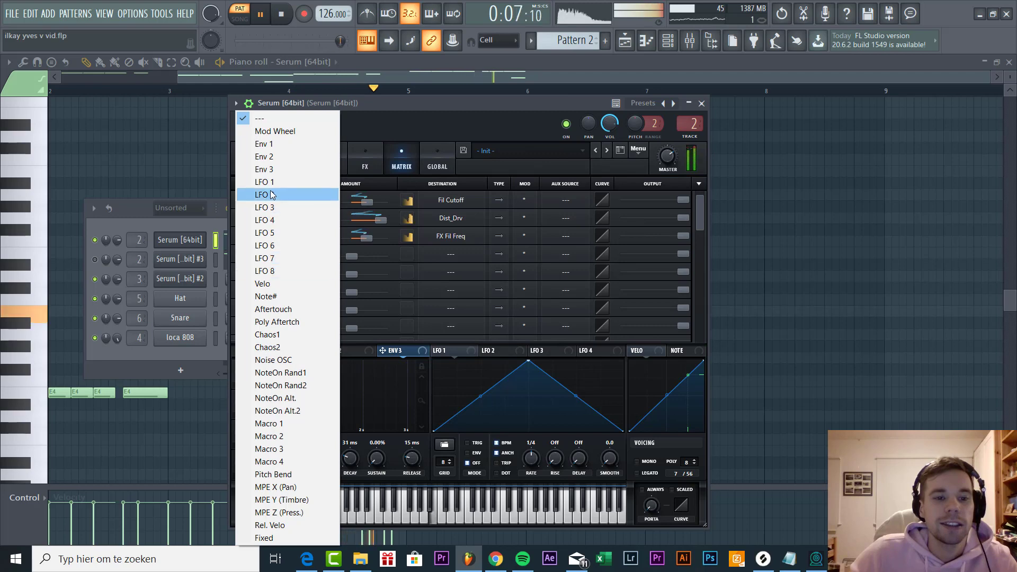
{"action": "left_click", "coordinate": [270, 169]}
{"action": "left_click", "coordinate": [430, 256]}
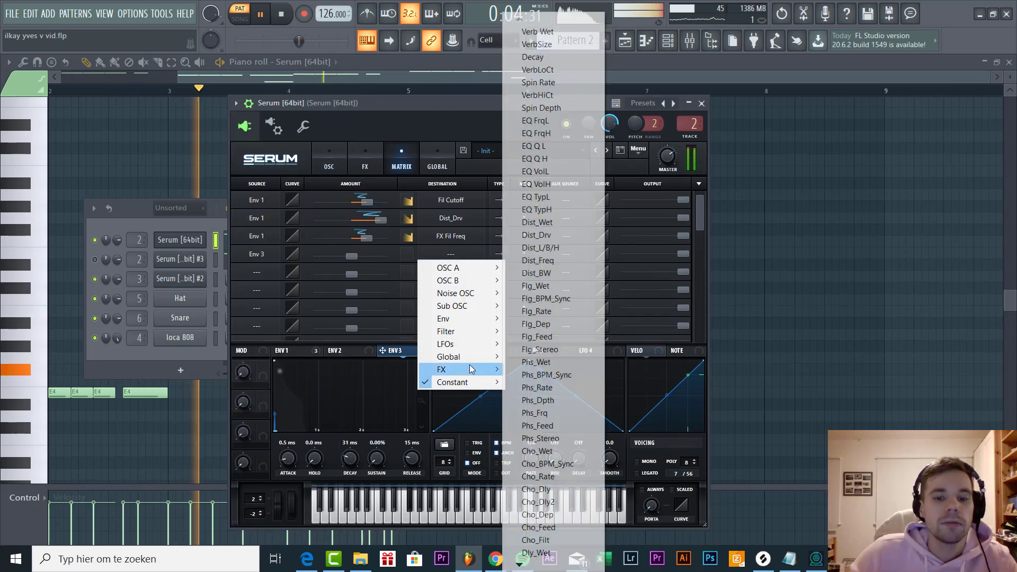
{"action": "mouse_move", "coordinate": [450, 357]}
{"action": "left_click", "coordinate": [530, 358]}
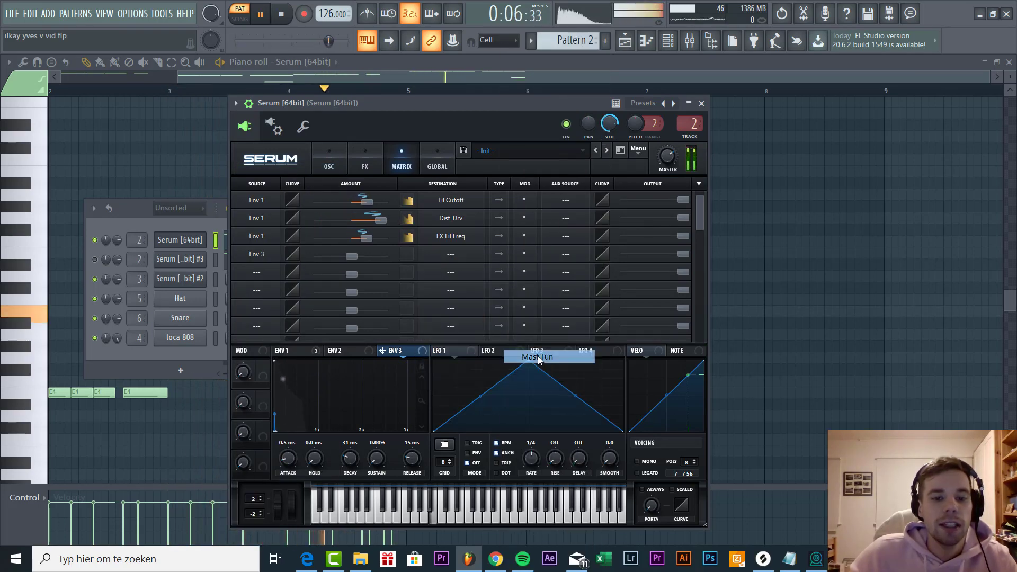
{"action": "left_click_drag", "start_coordinate": [351, 255], "coordinate": [367, 256]}
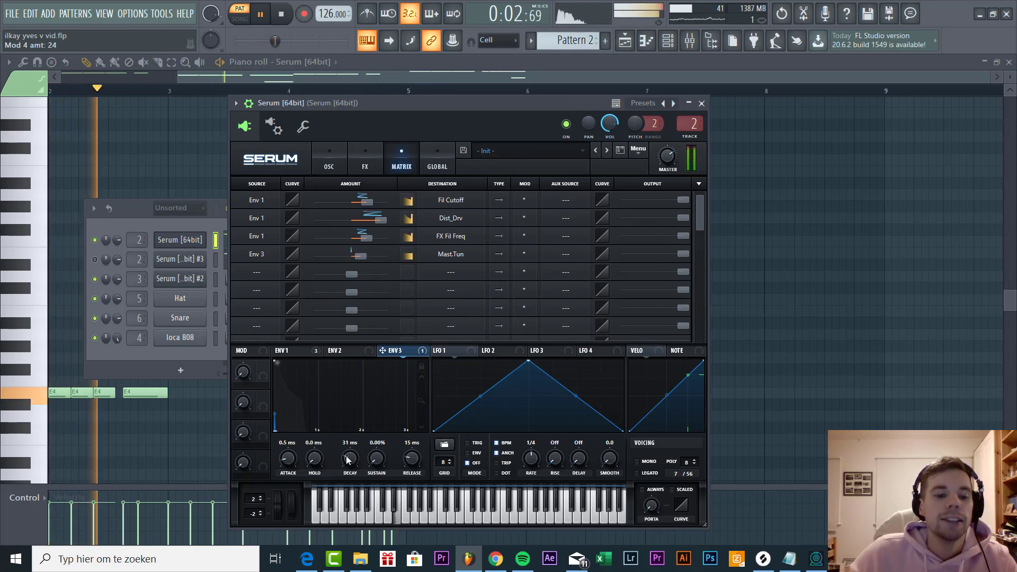
{"action": "left_click_drag", "start_coordinate": [347, 463], "coordinate": [335, 457]}
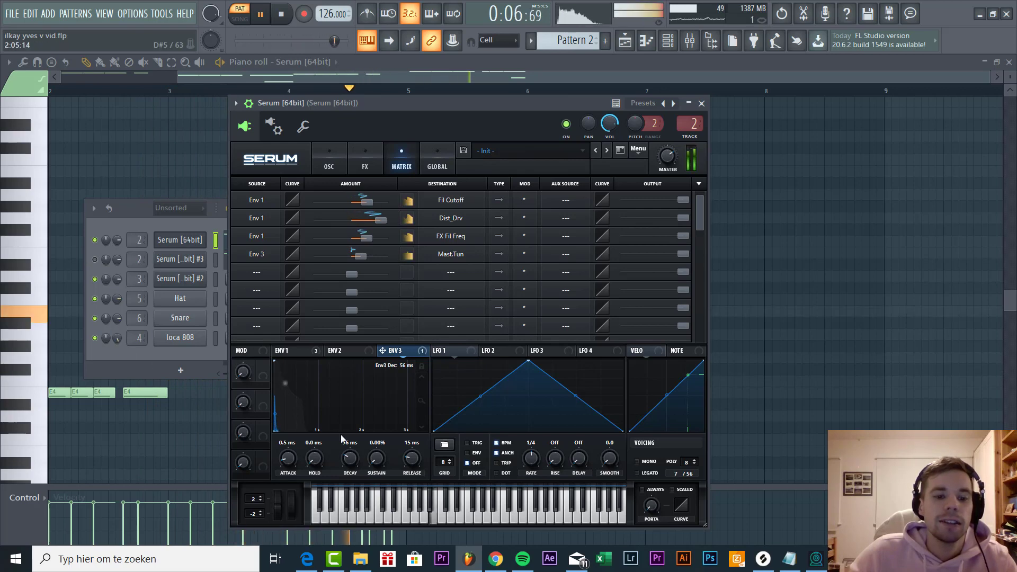
- Unmute and open the Serum #3 channel, and review its effects chain, oscillators and Envelope 1 settings
{"action": "left_click", "coordinate": [95, 259]}
{"action": "left_click", "coordinate": [163, 257]}
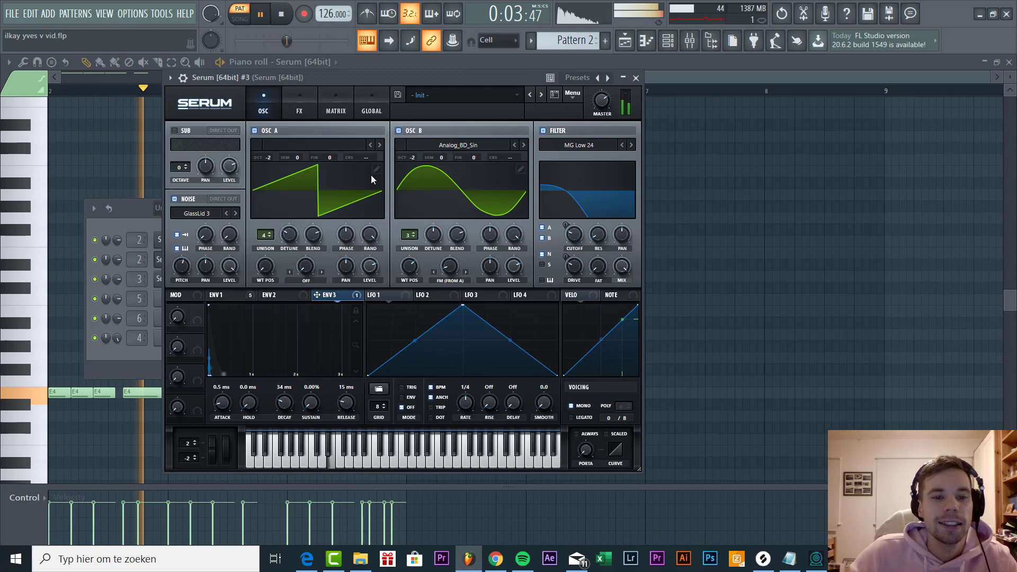
{"action": "left_click", "coordinate": [299, 107]}
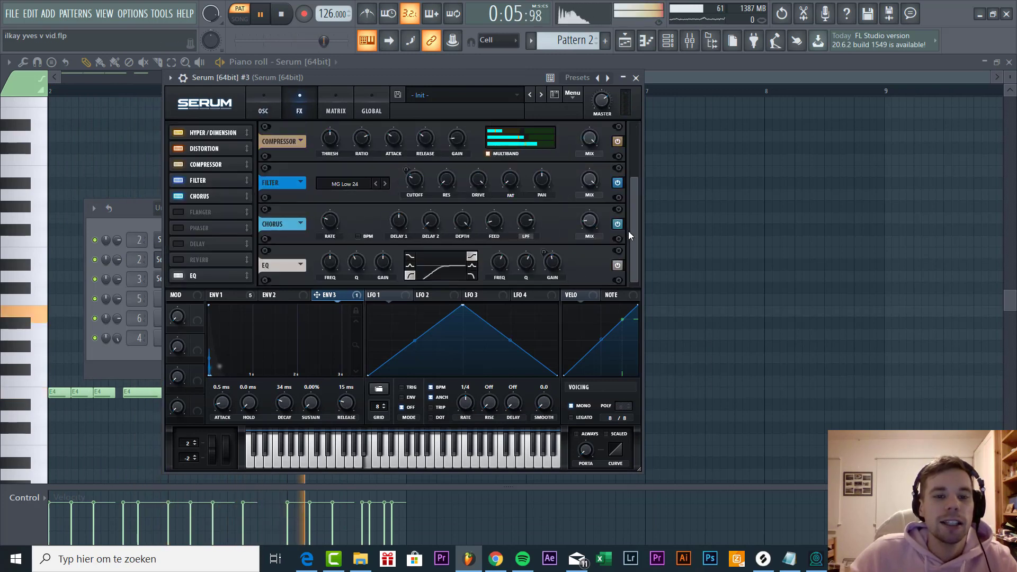
{"action": "left_click", "coordinate": [263, 107]}
{"action": "left_click", "coordinate": [225, 295]}
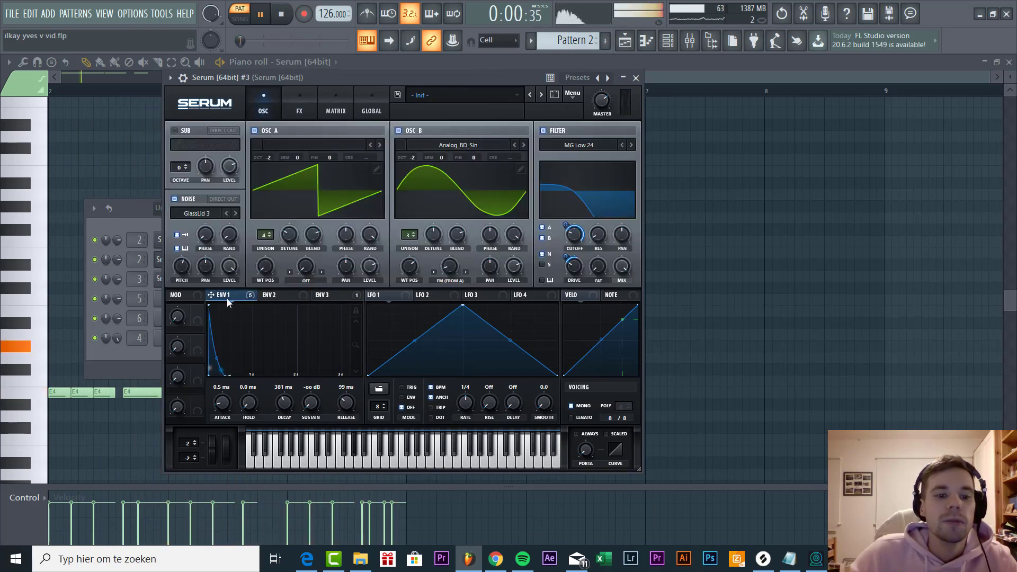
{"action": "left_click_drag", "start_coordinate": [211, 295], "coordinate": [568, 248]}
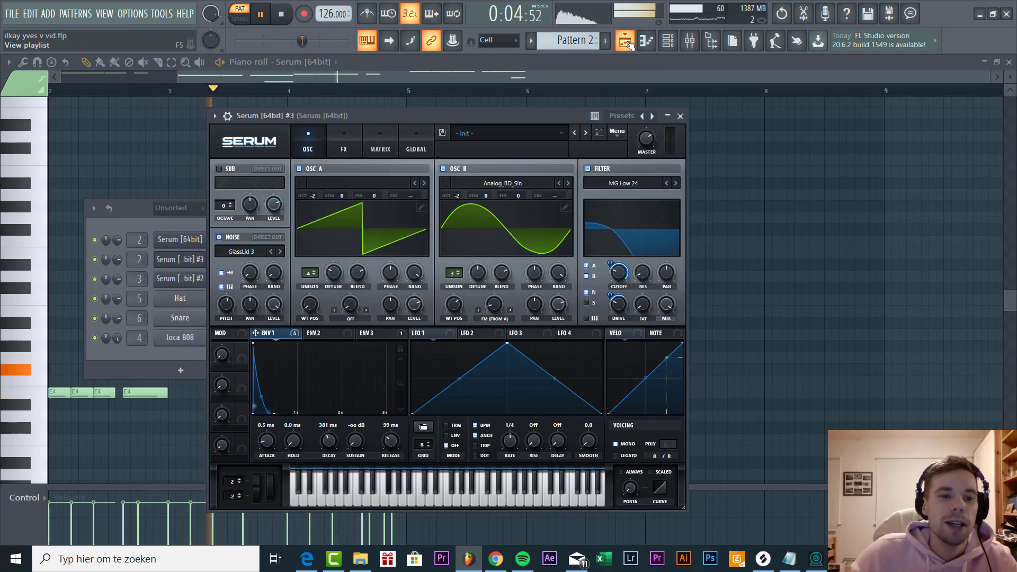
- Open the playlist and play the song from just before bar 49 to examine the Serum pitch bend automation
{"action": "left_click", "coordinate": [627, 41]}
{"action": "scroll", "coordinate": [342, 257], "scroll_direction": "up", "scroll_amount": 5}
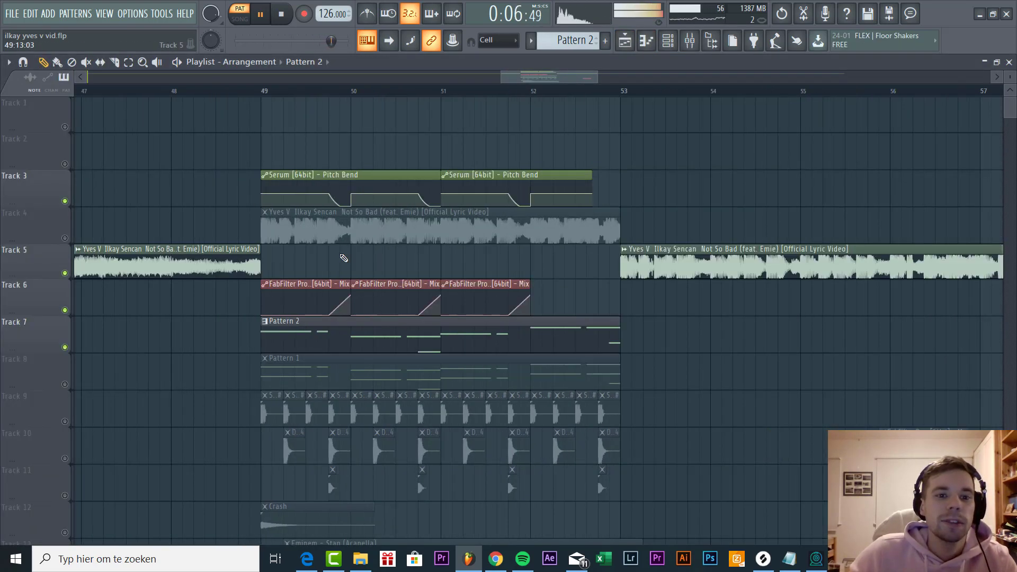
{"action": "left_click", "coordinate": [210, 91]}
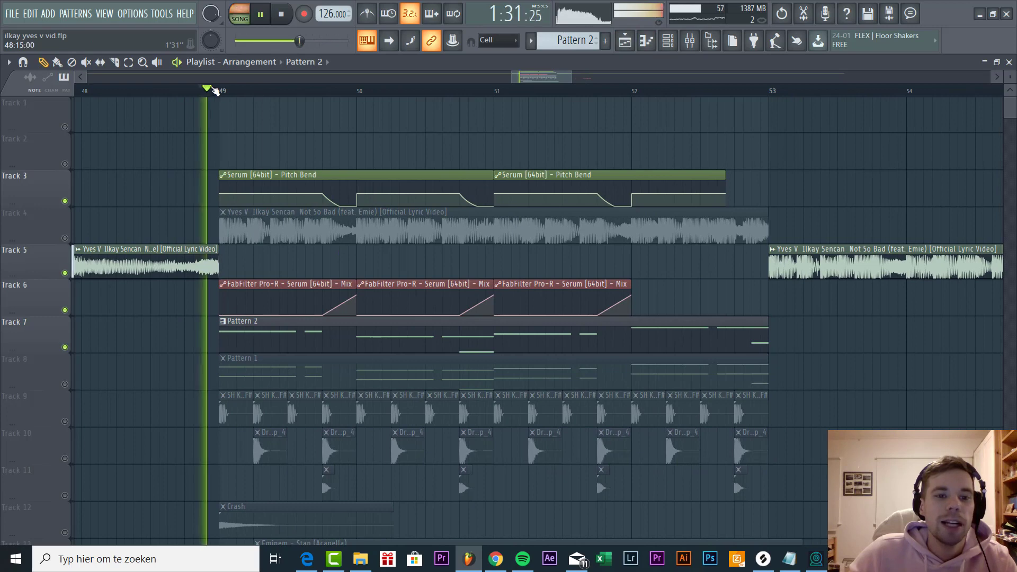
{"action": "scroll", "coordinate": [423, 113], "scroll_direction": "up", "scroll_amount": 3}
{"action": "scroll", "coordinate": [583, 217], "scroll_direction": "down", "scroll_amount": 4}
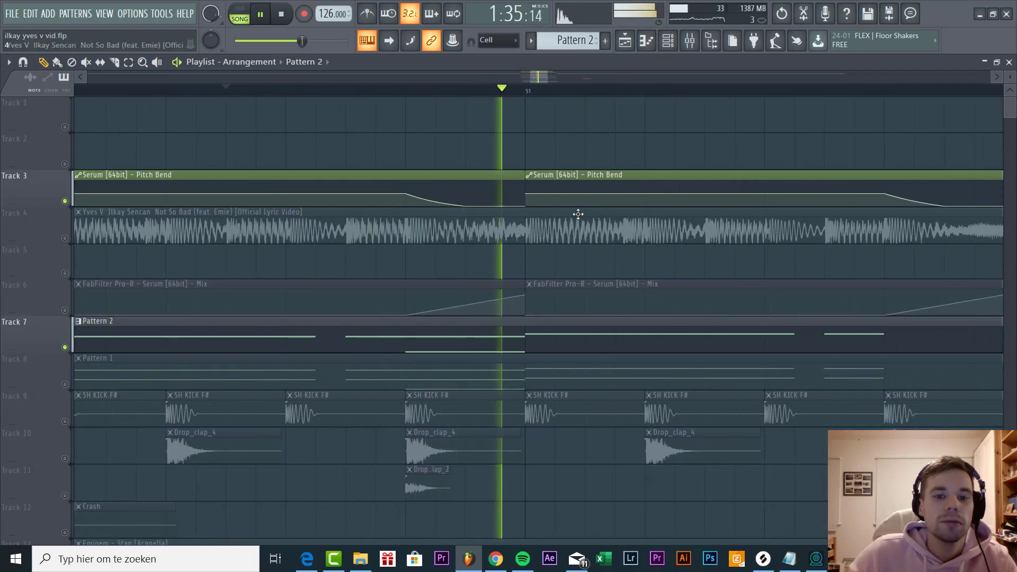
- Play the section from bar 49 and examine the FabFilter Pro-R mix automation at the ends of the bars, stopping playback when done
{"action": "scroll", "coordinate": [580, 279], "scroll_direction": "up", "scroll_amount": 3}
{"action": "key", "text": "space"}
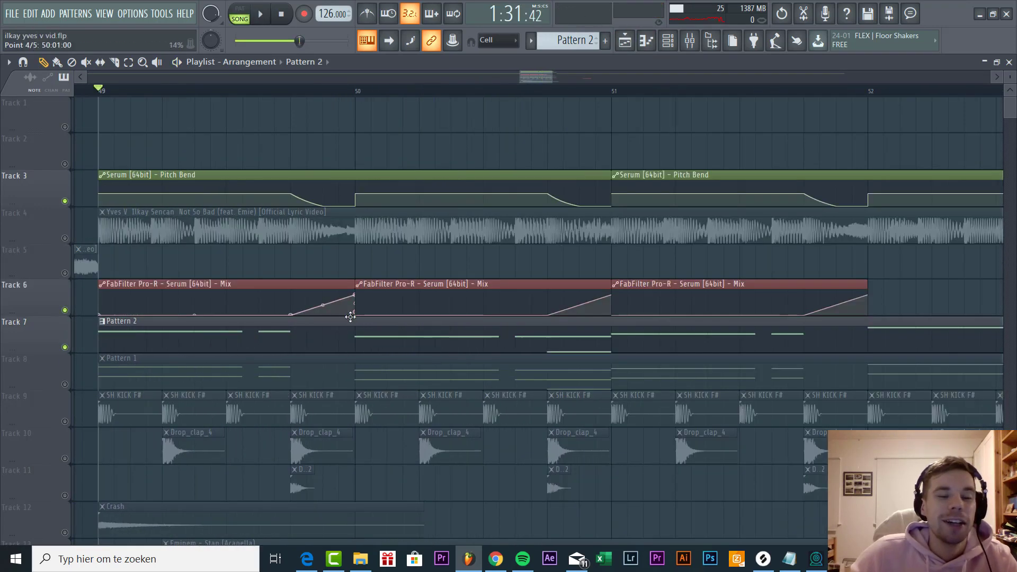
{"action": "key", "text": "space"}
{"action": "scroll", "coordinate": [244, 168], "scroll_direction": "up", "scroll_amount": 2}
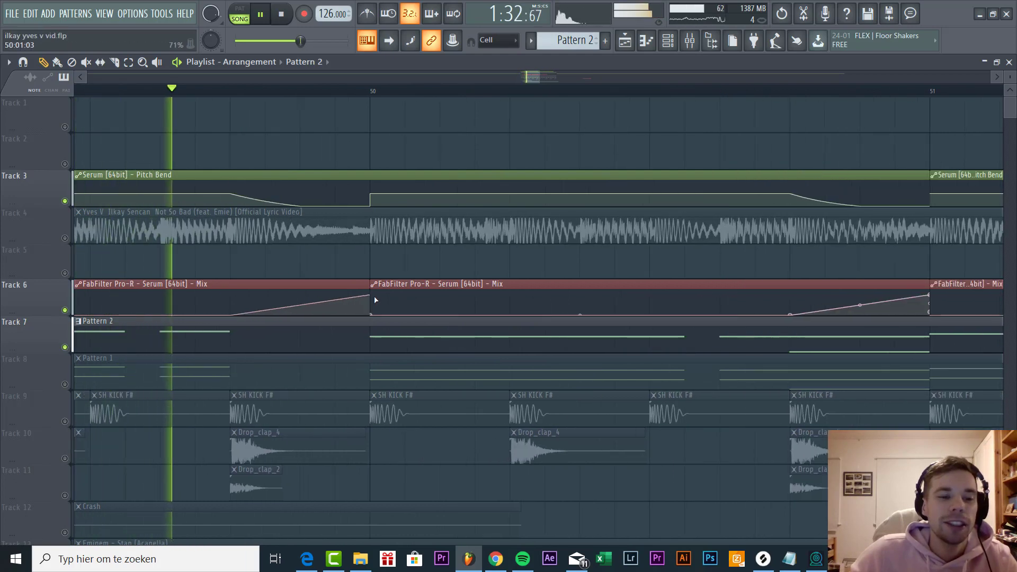
{"action": "scroll", "coordinate": [357, 279], "scroll_direction": "down", "scroll_amount": 5}
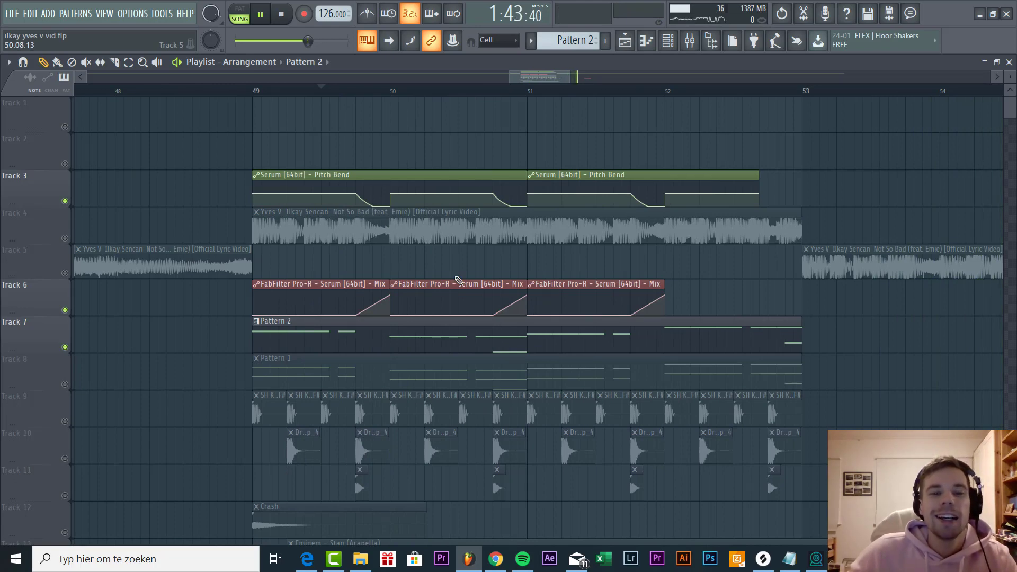
{"action": "key", "text": "space"}
{"action": "scroll", "coordinate": [454, 274], "scroll_direction": "down", "scroll_amount": 3}
{"action": "scroll", "coordinate": [448, 321], "scroll_direction": "down", "scroll_amount": 3}
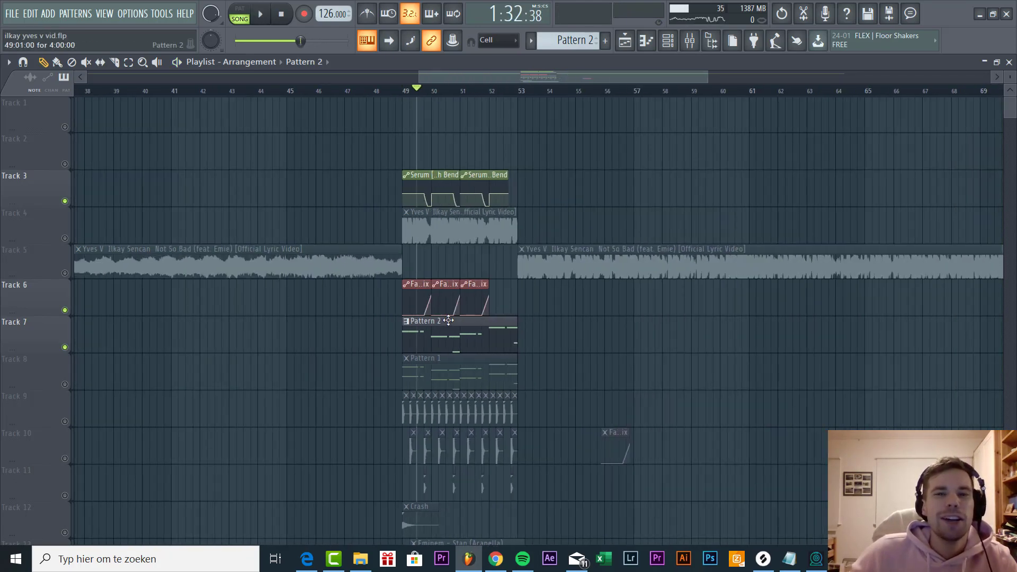